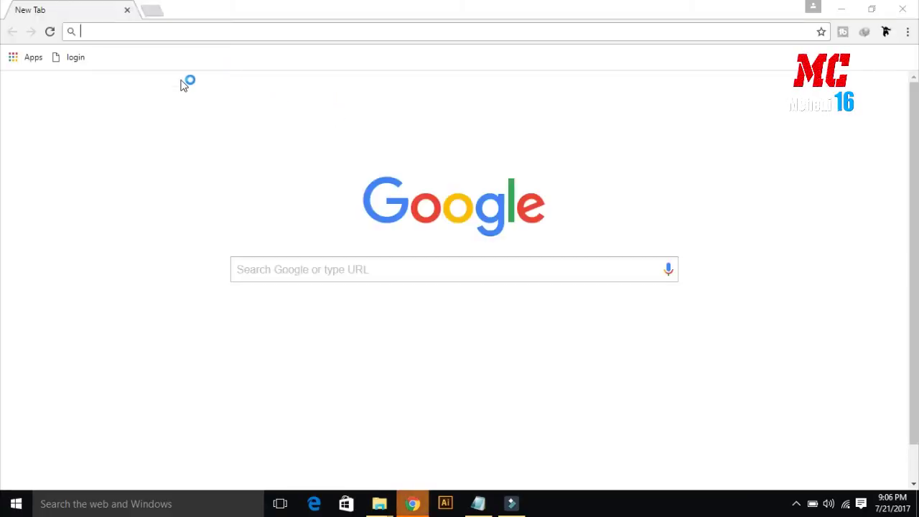
Open the router page at tplinkwifi.net and log in with the prefilled admin credentials.
click(117, 31)
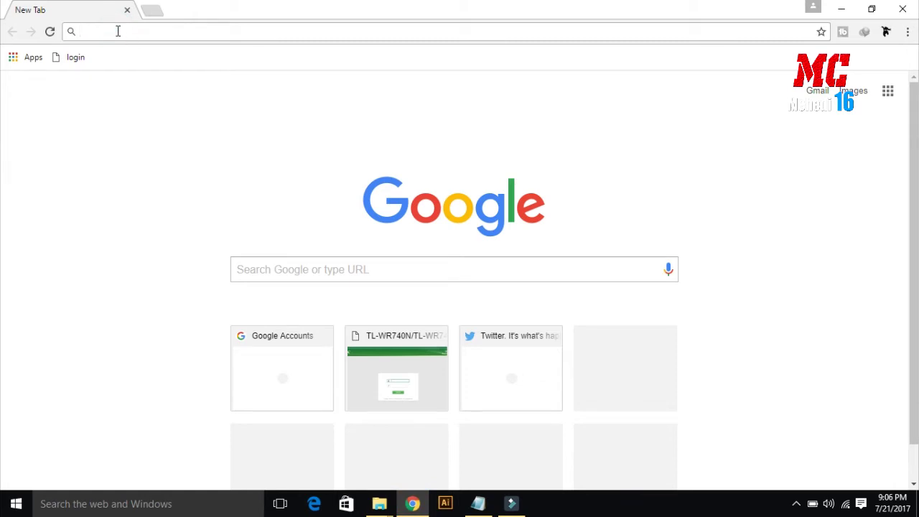
text(tplinkwifi.net)
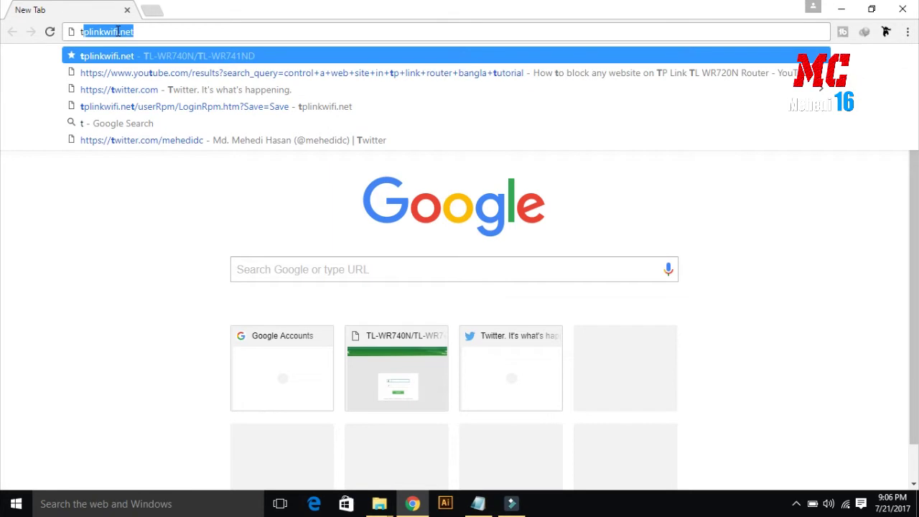
click(148, 29)
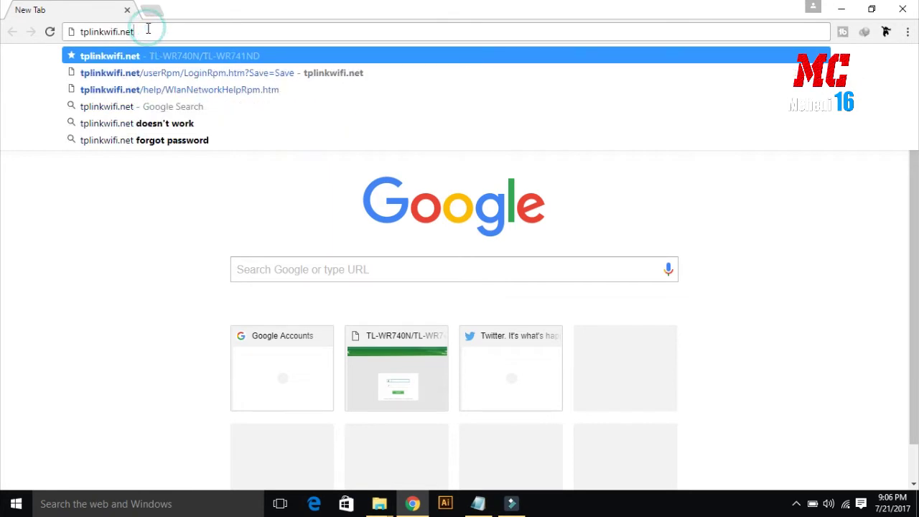
key(Return)
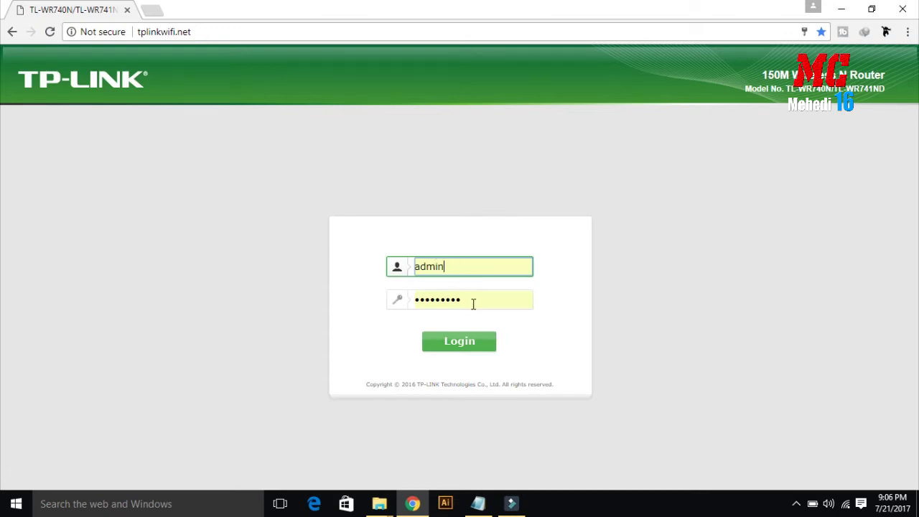
click(459, 347)
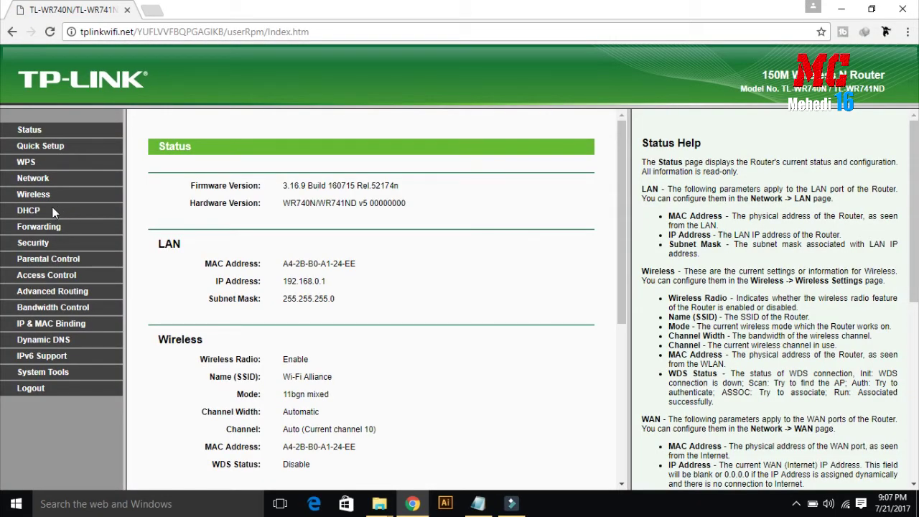
Copy the MAC address of the userpc client from the DHCP client list.
click(40, 196)
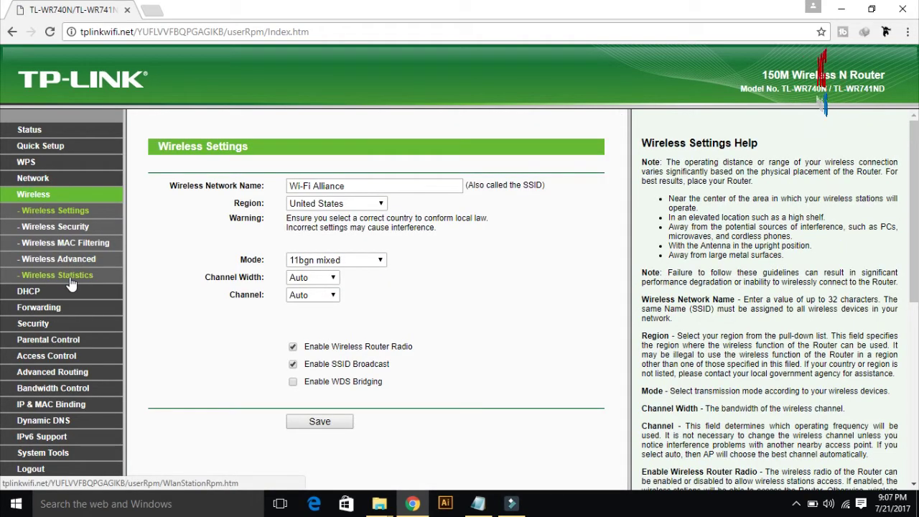
click(32, 295)
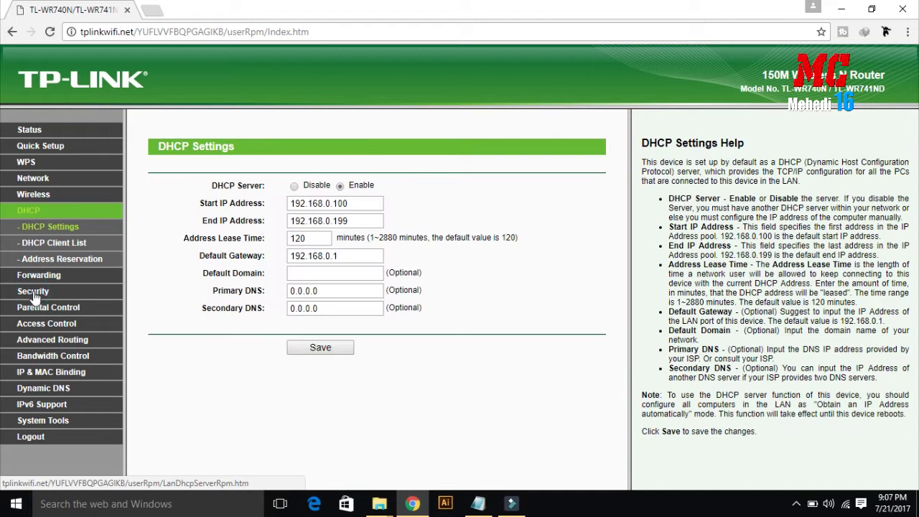
click(60, 245)
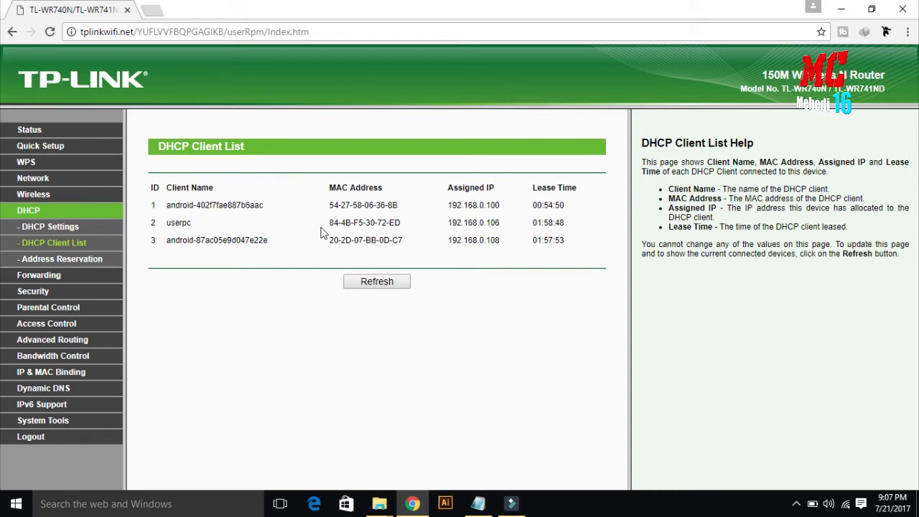
drag(329, 224, 404, 225)
key(ctrl+c)
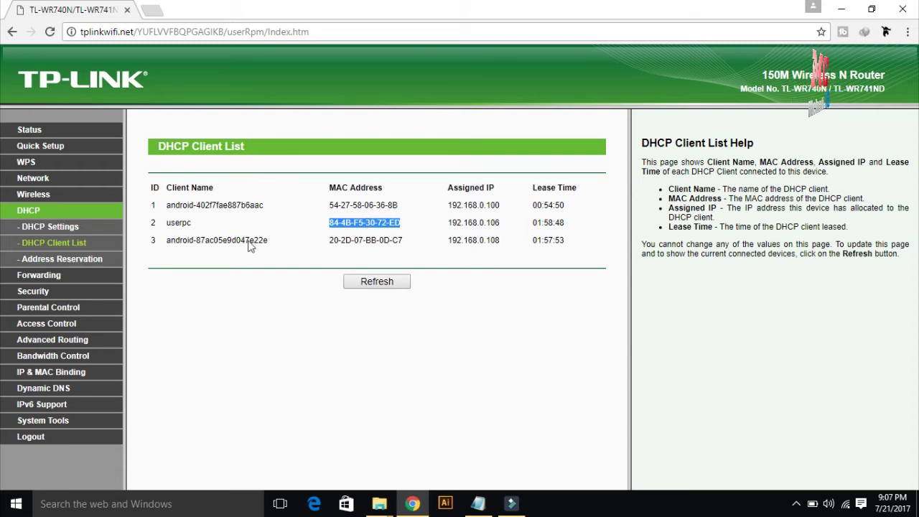
Start a new Access Control host entry and set its mode to MAC Address.
click(50, 324)
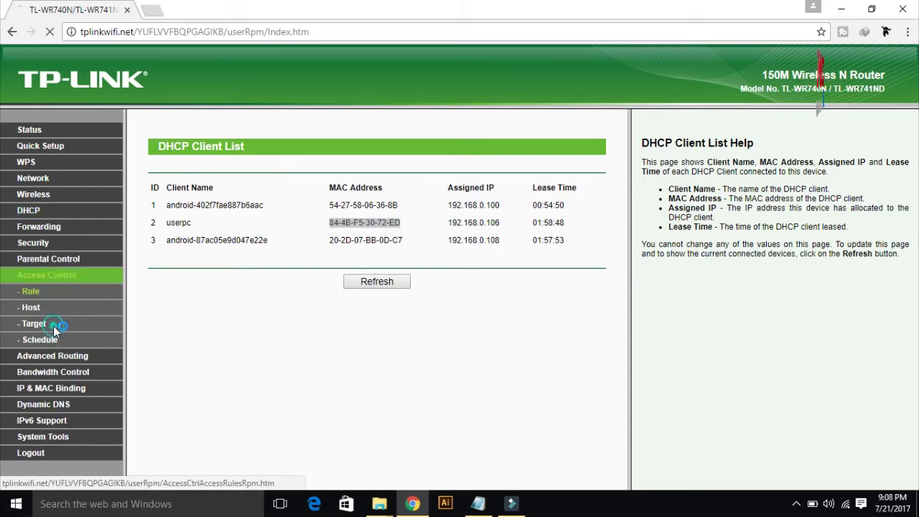
click(186, 293)
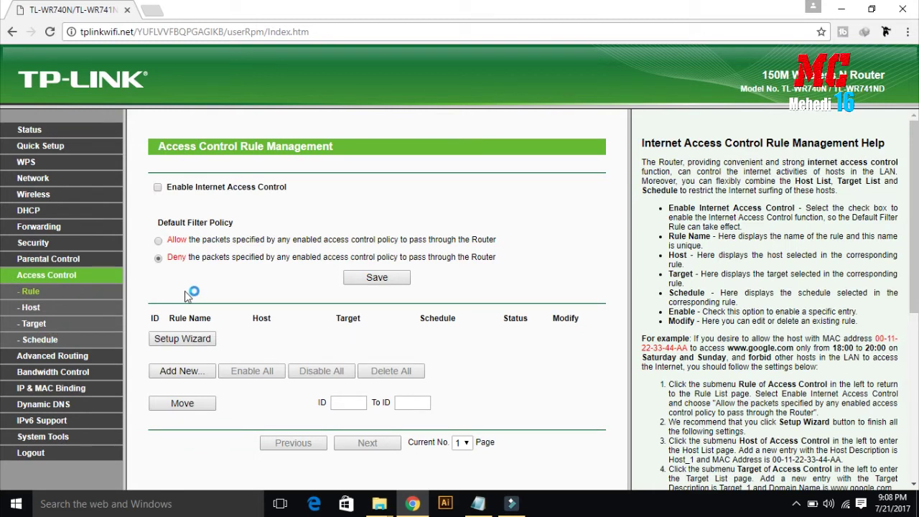
click(32, 309)
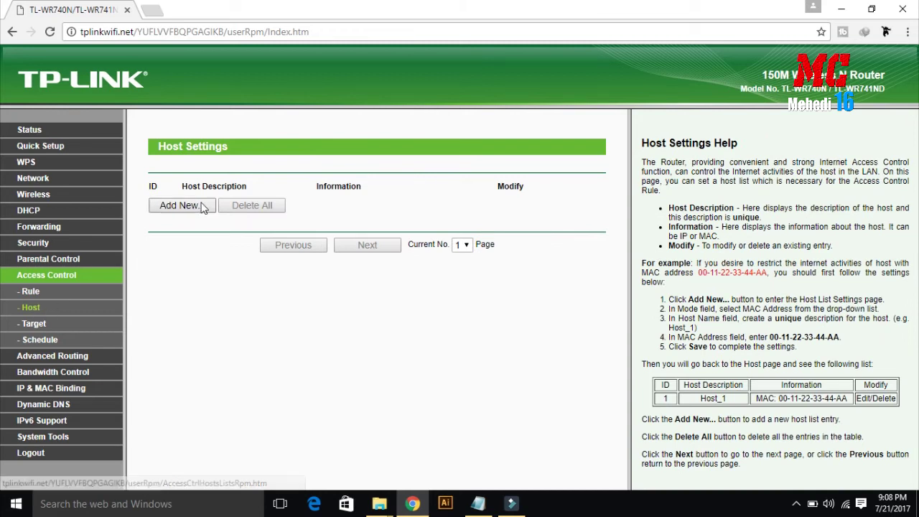
click(178, 206)
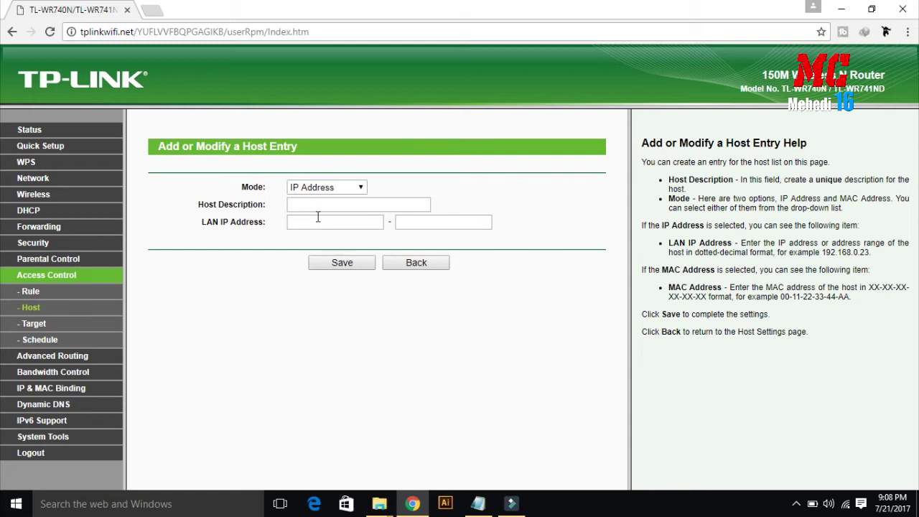
click(361, 187)
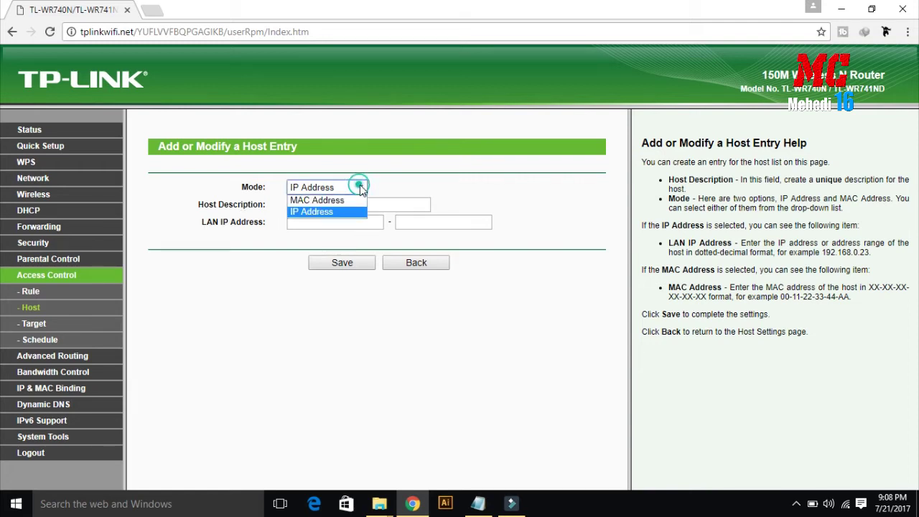
click(337, 200)
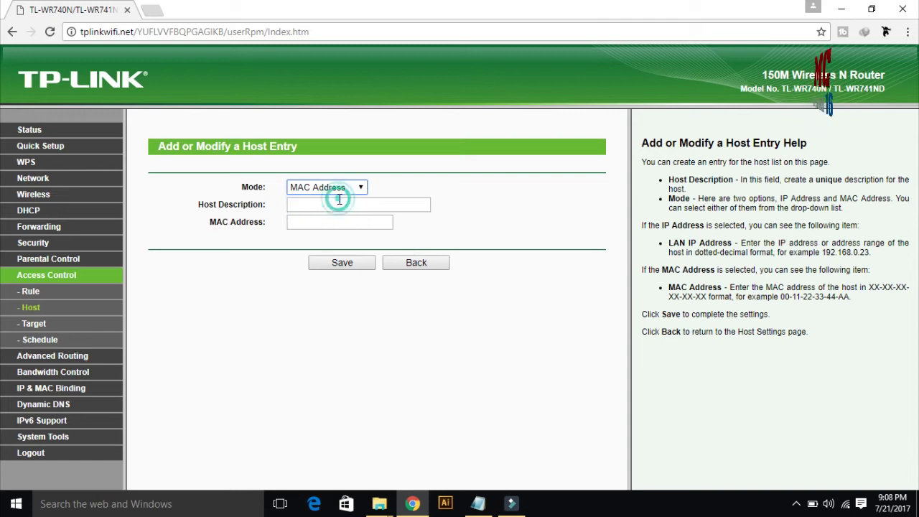
Paste the copied MAC address into the host entry, enter the device owner's name as the description, and save it.
click(298, 221)
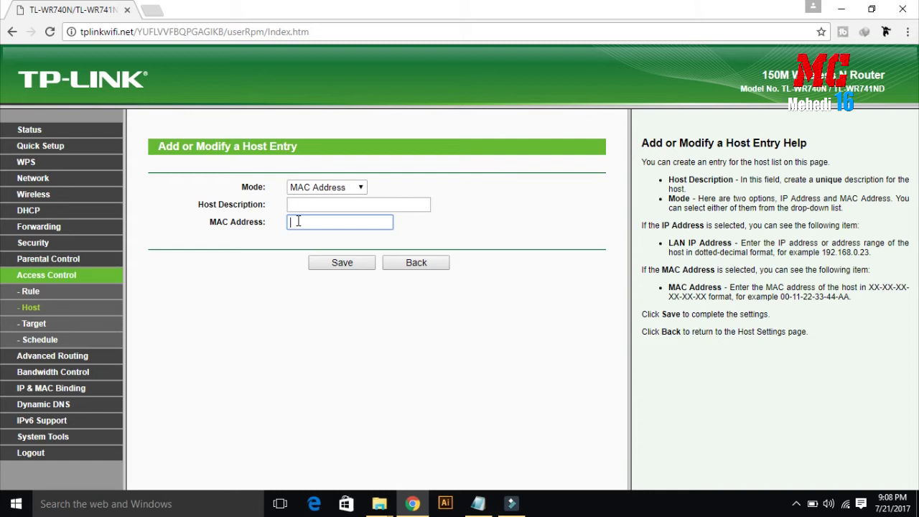
key(ctrl+v)
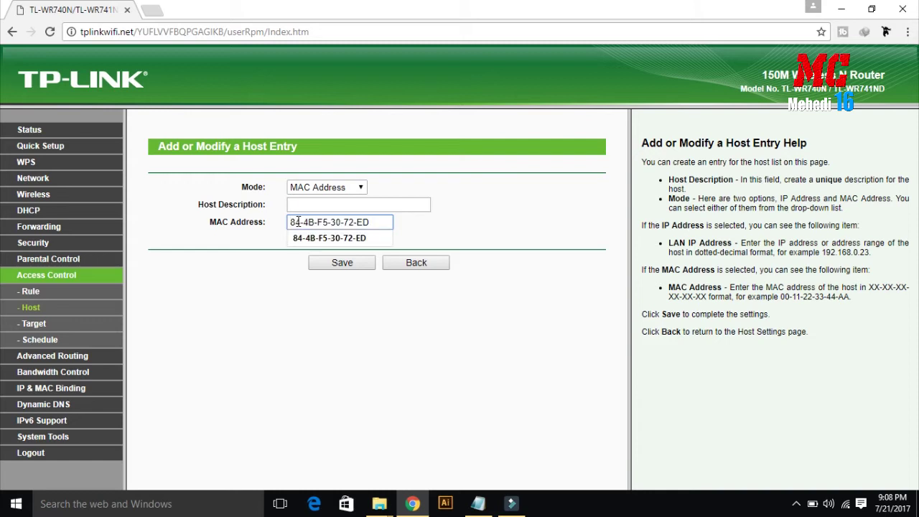
click(318, 238)
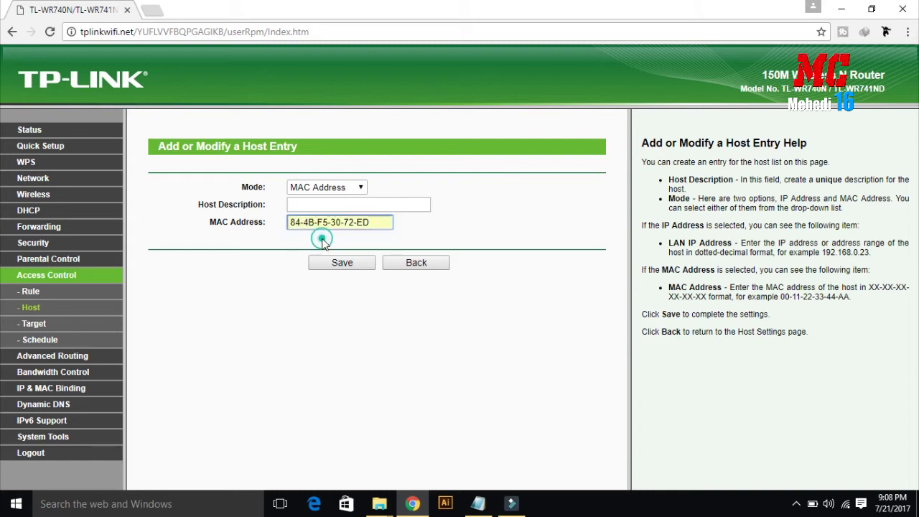
click(305, 204)
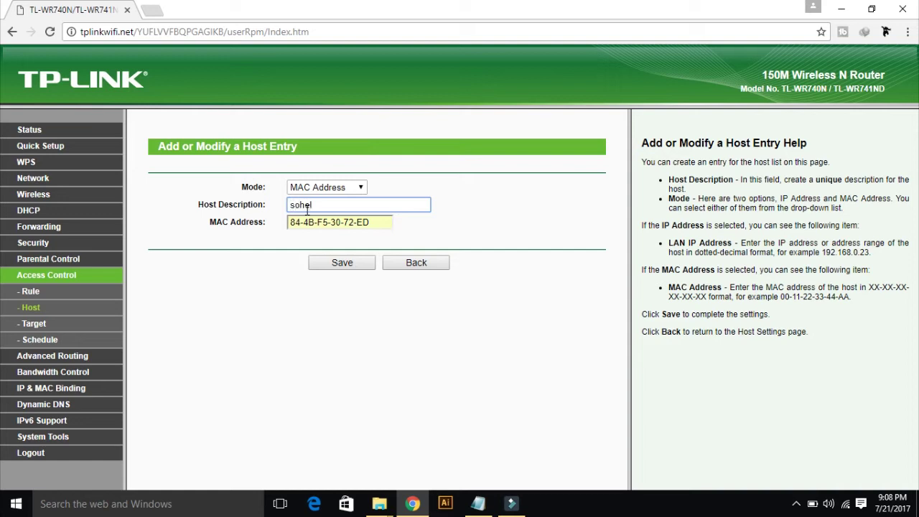
click(342, 263)
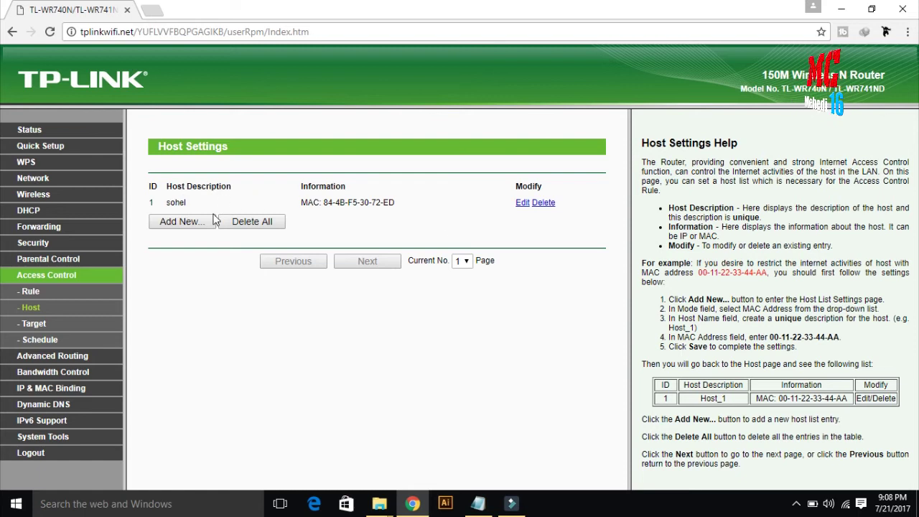
Start a new Access Control target entry in Domain Name mode with the description "website".
click(37, 327)
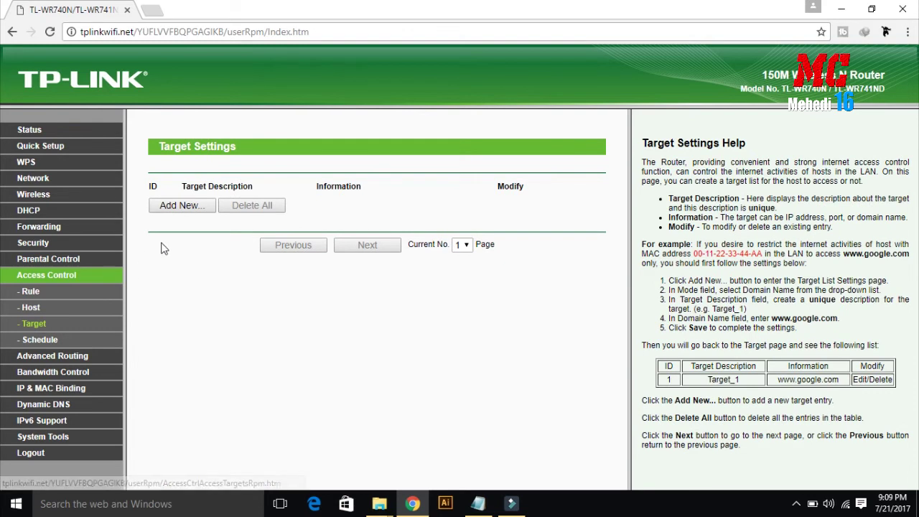
click(181, 206)
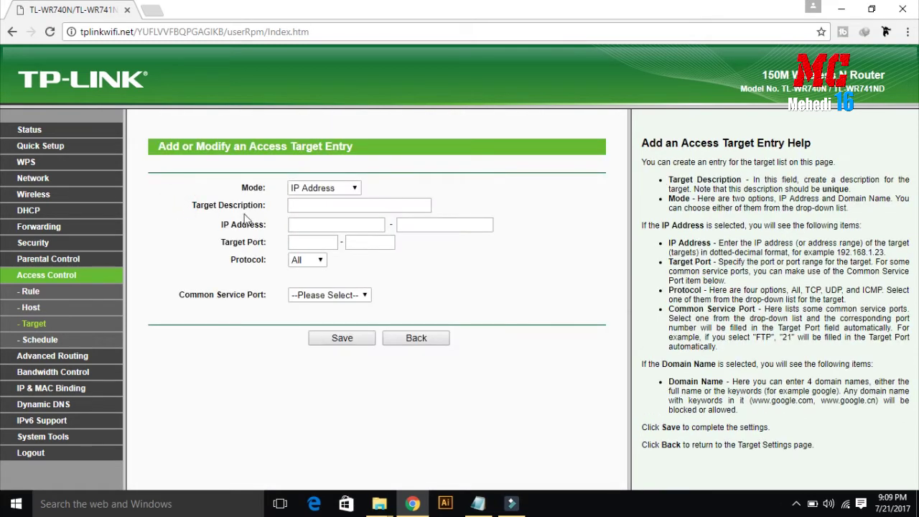
click(349, 188)
click(336, 200)
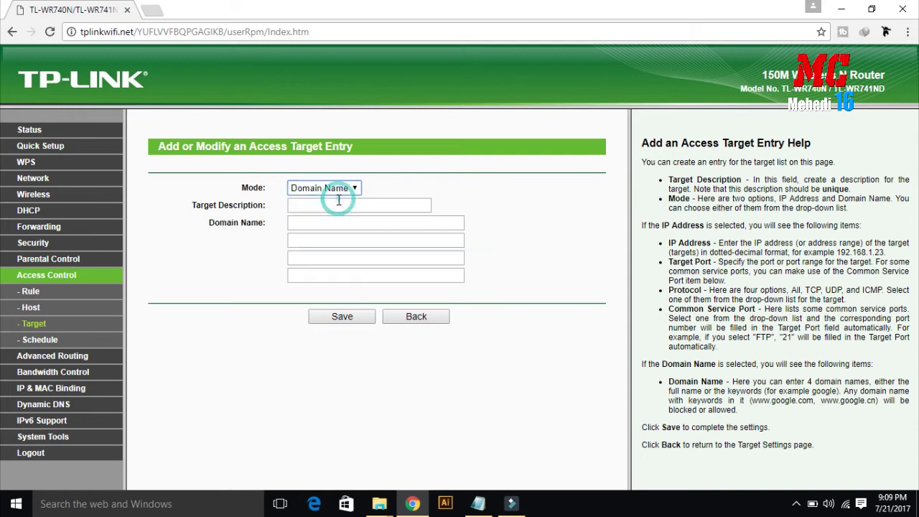
click(309, 205)
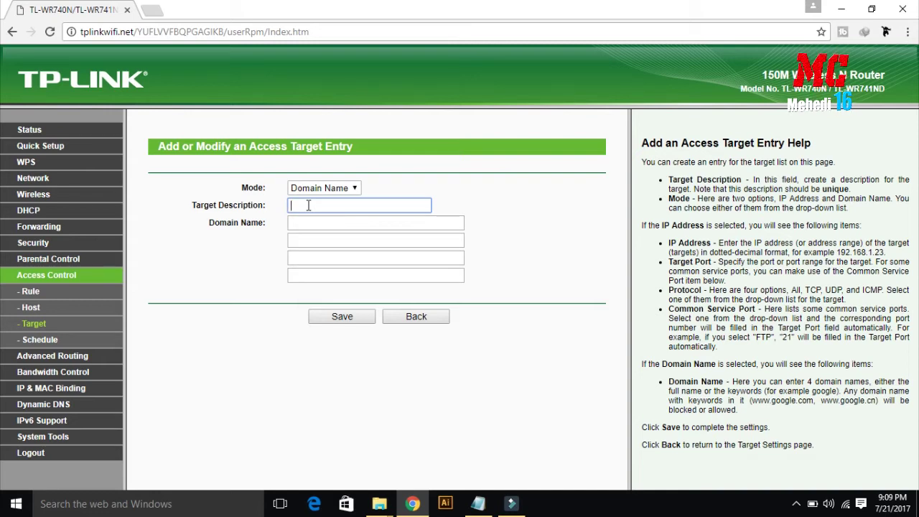
text(we)
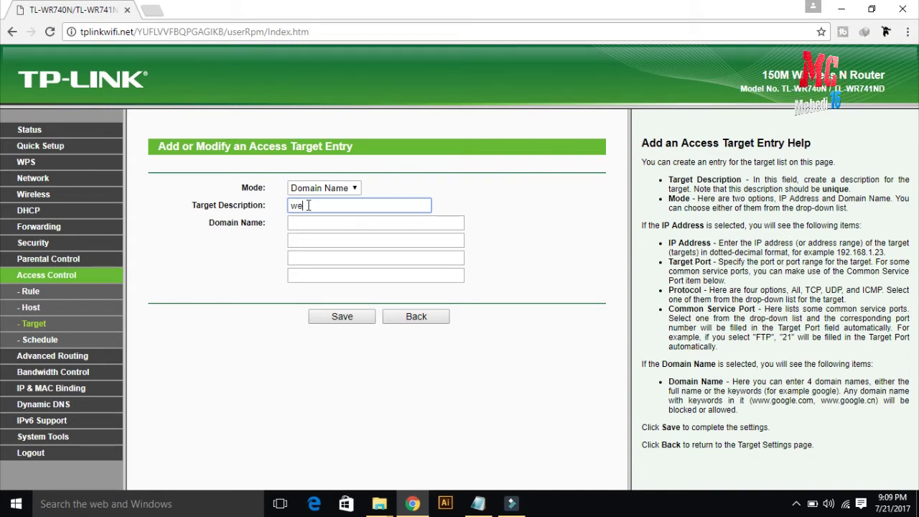
text(bsite)
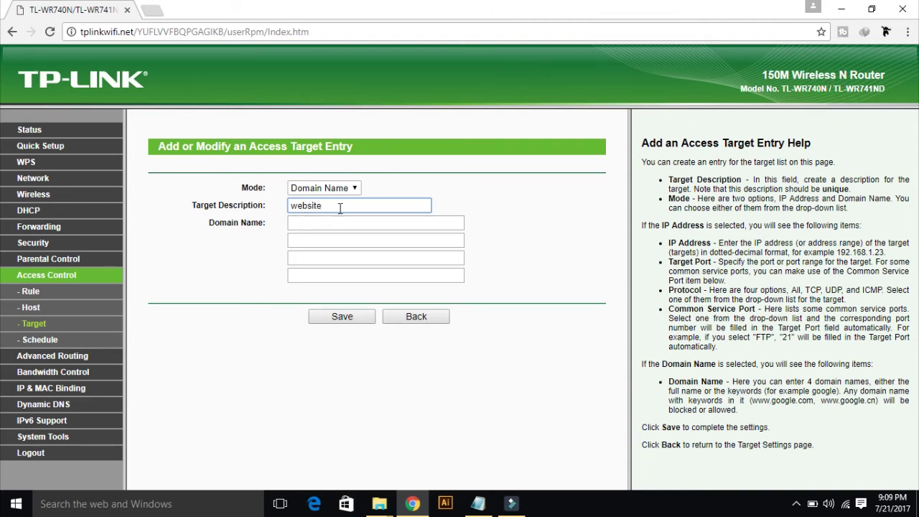
click(303, 224)
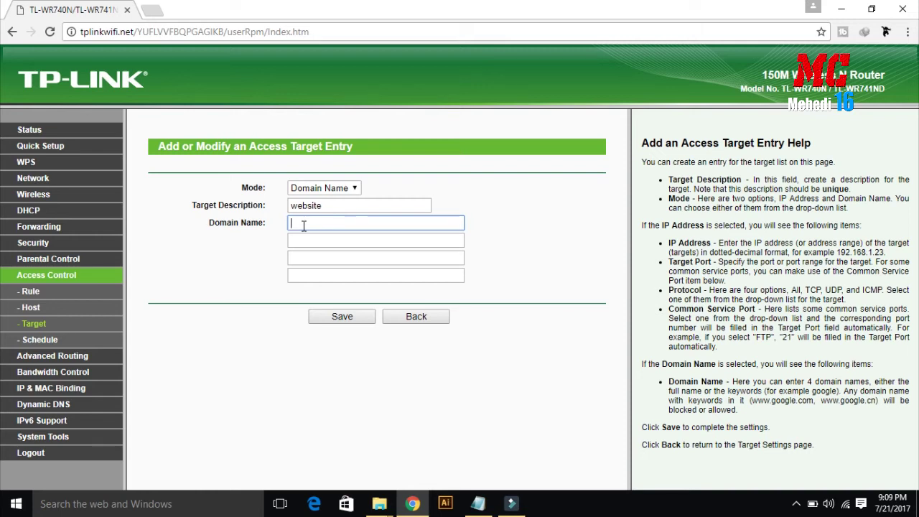
text(www.)
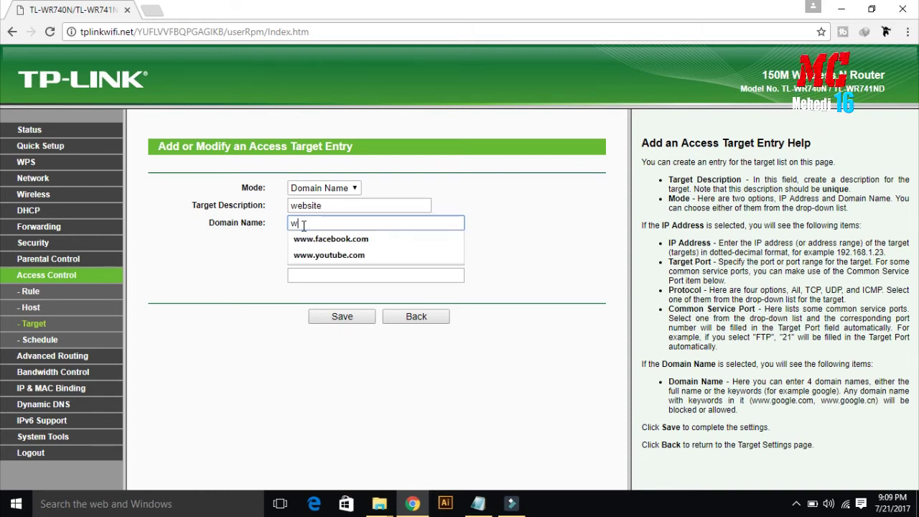
click(323, 257)
click(320, 240)
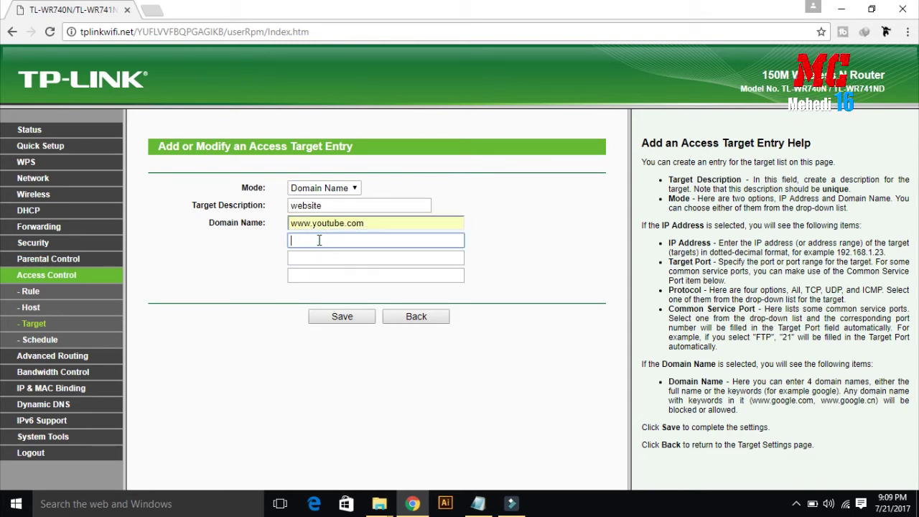
text(w)
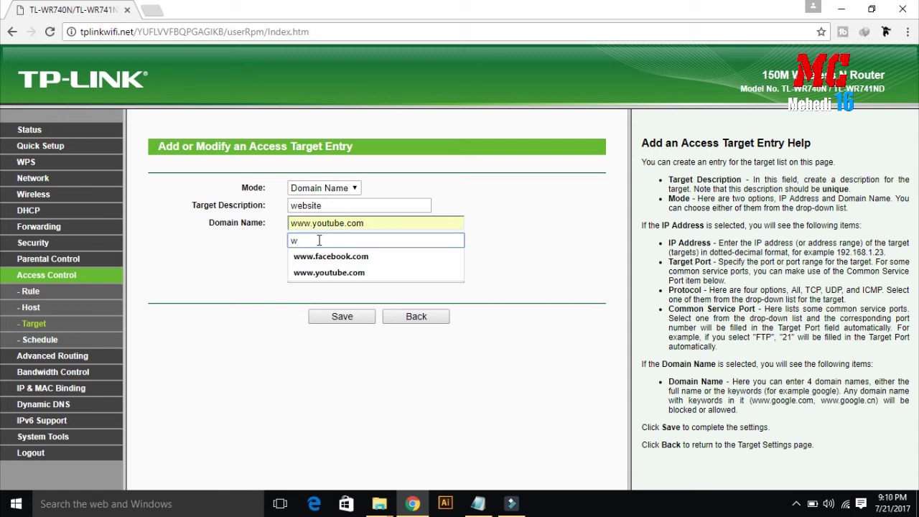
click(315, 257)
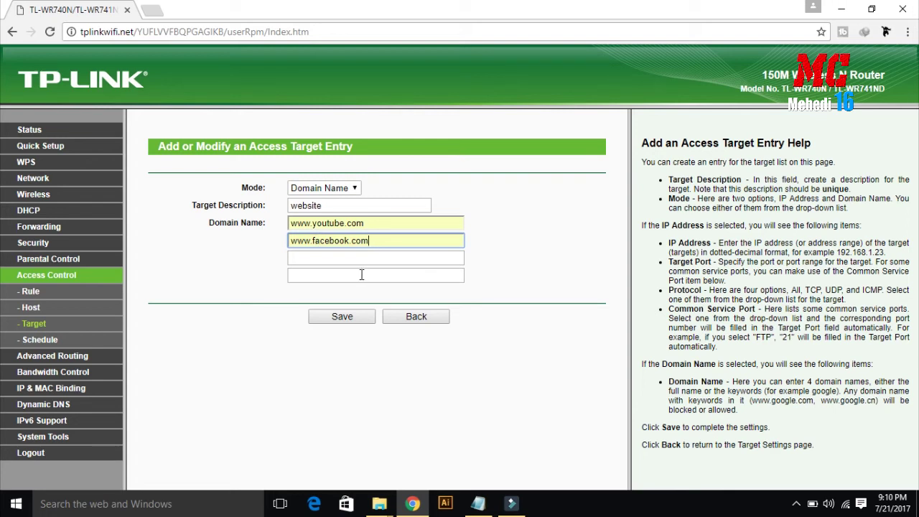
click(345, 317)
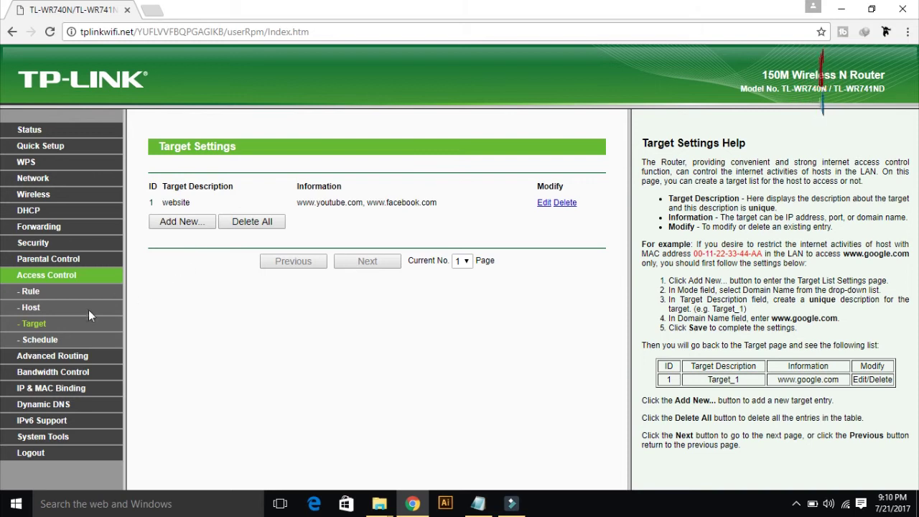
Enable Internet Access Control on the rule management page and save the setting.
click(33, 294)
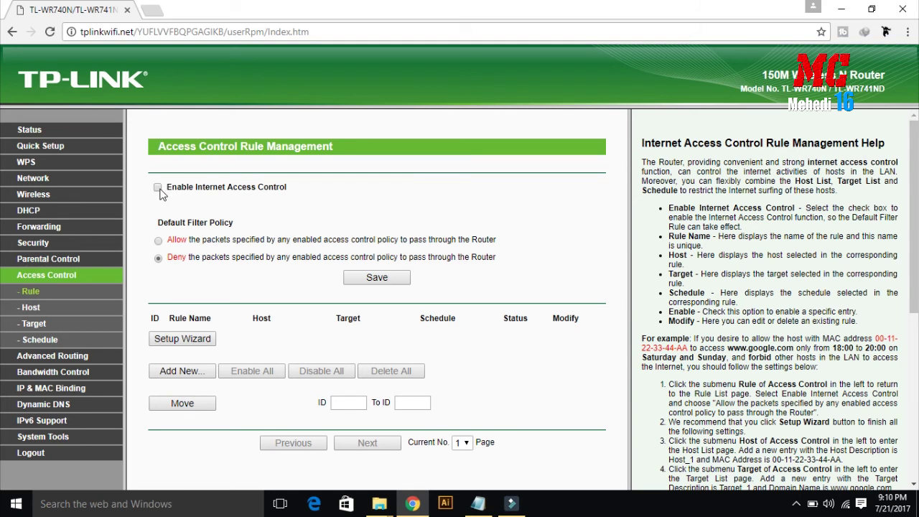
click(159, 189)
click(379, 279)
click(363, 284)
Start a new Access Control rule named "Bloke" and select the saved device as its host.
click(182, 371)
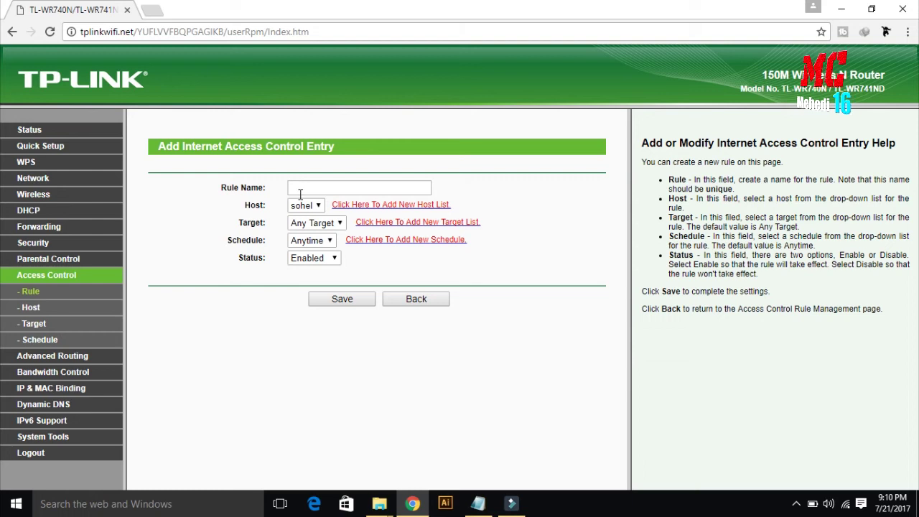
click(310, 188)
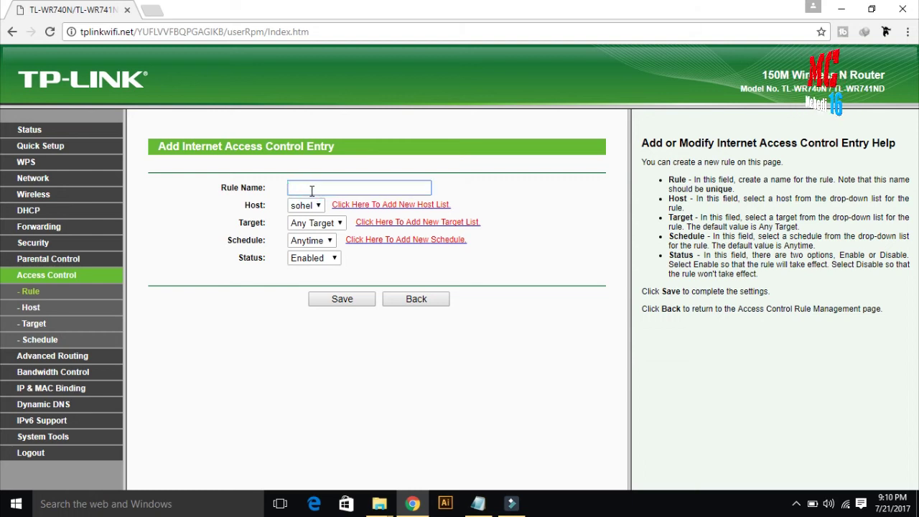
text(B)
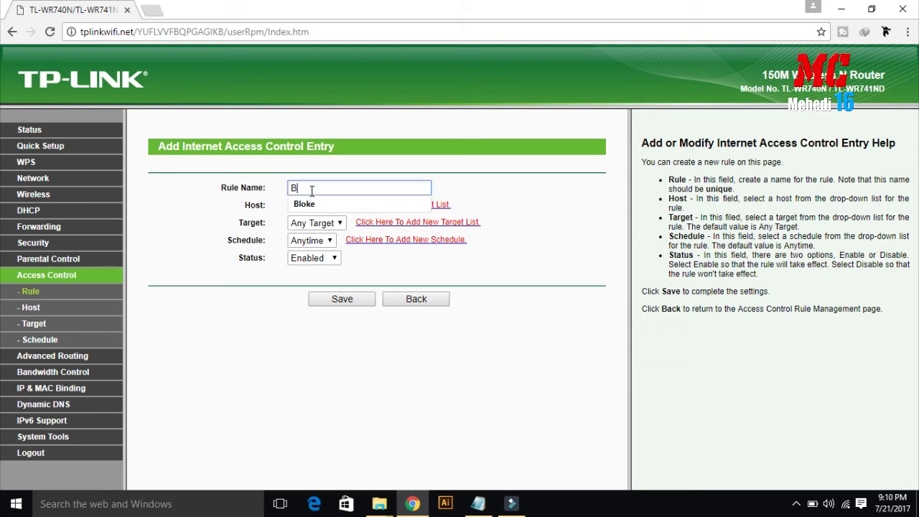
text(l)
click(304, 204)
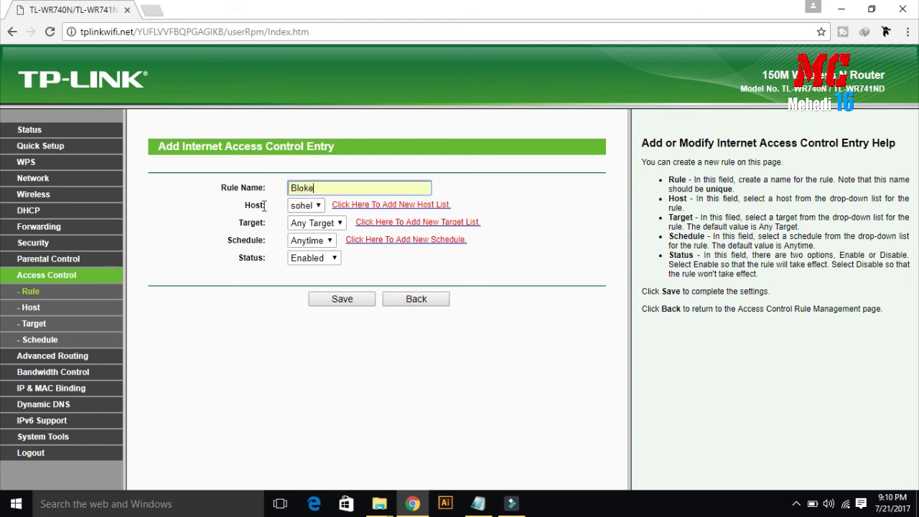
click(319, 206)
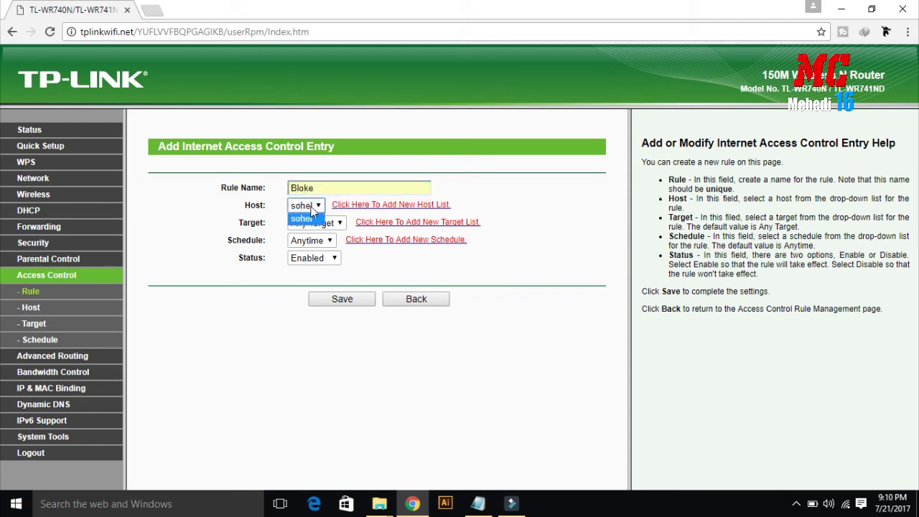
click(308, 216)
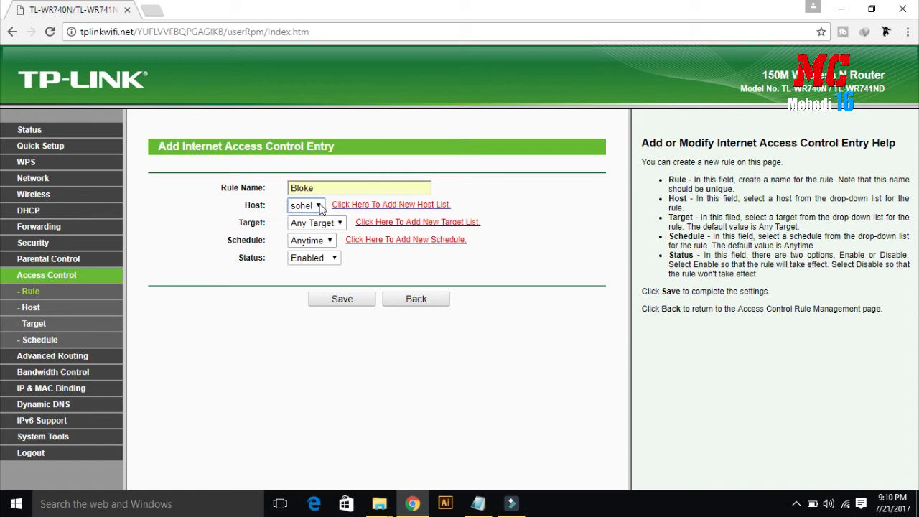
Set the rule's target to "website" and save the rule.
click(338, 224)
click(338, 224)
click(338, 224)
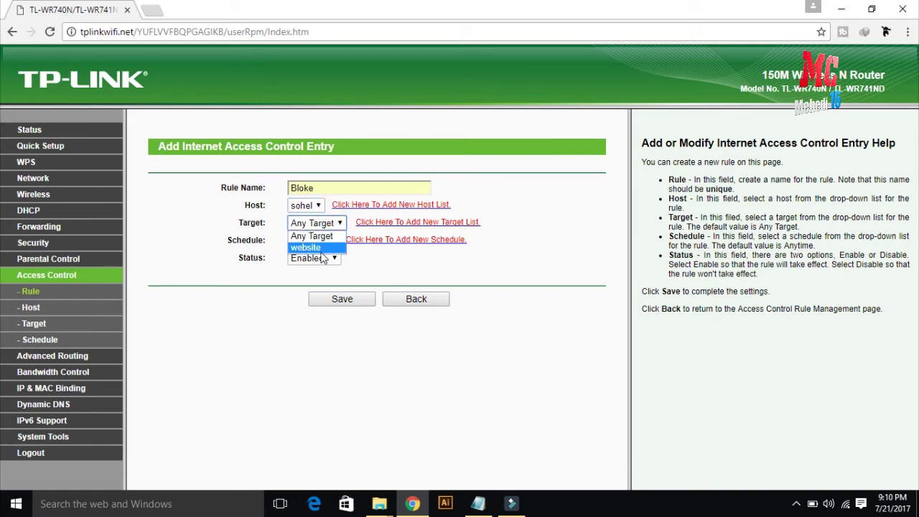
click(316, 249)
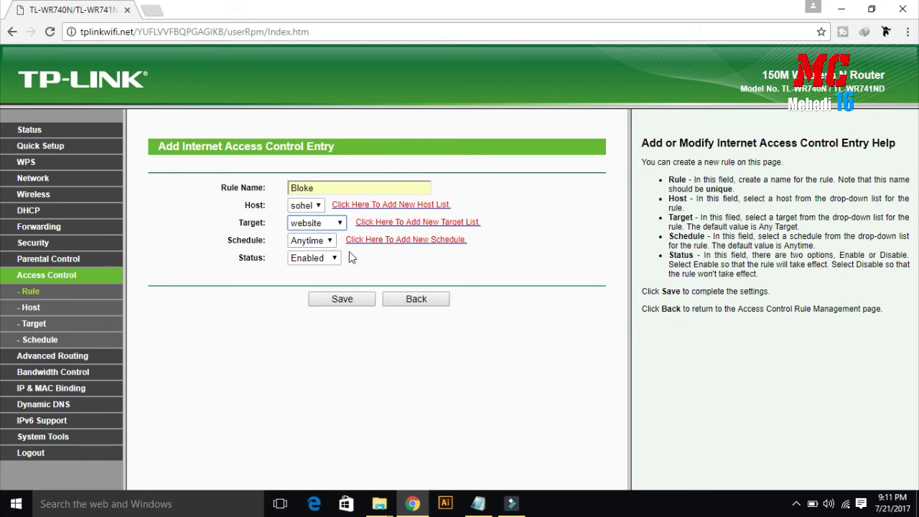
click(342, 302)
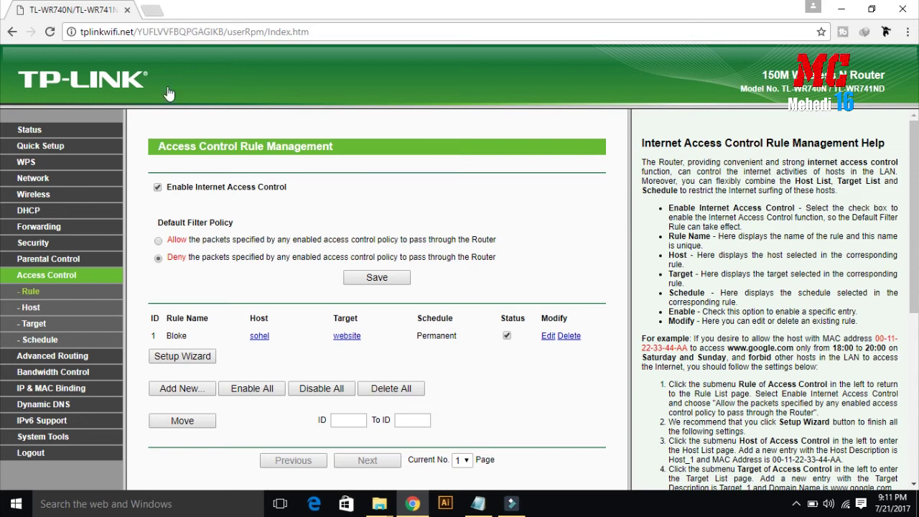
Test the rule by loading facebook.com and youtube.com in separate new browser tabs and checking both pages.
click(153, 13)
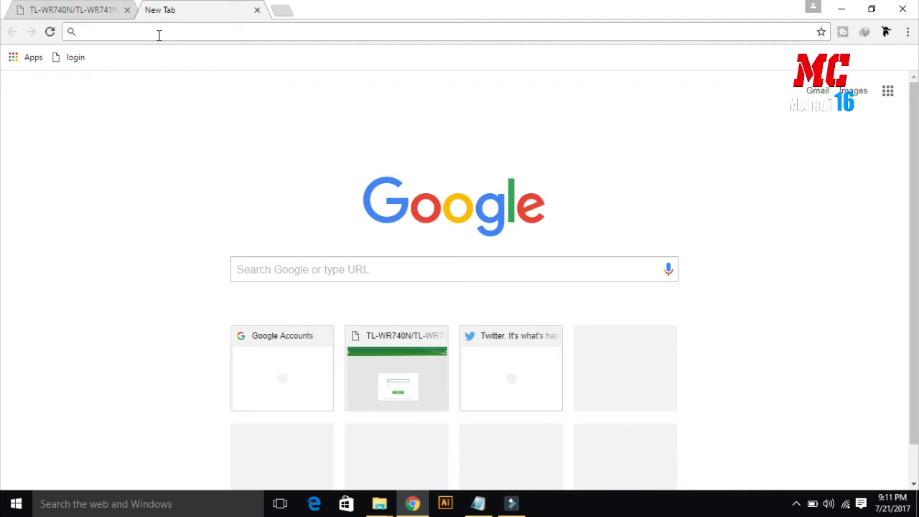
text(facebook.com)
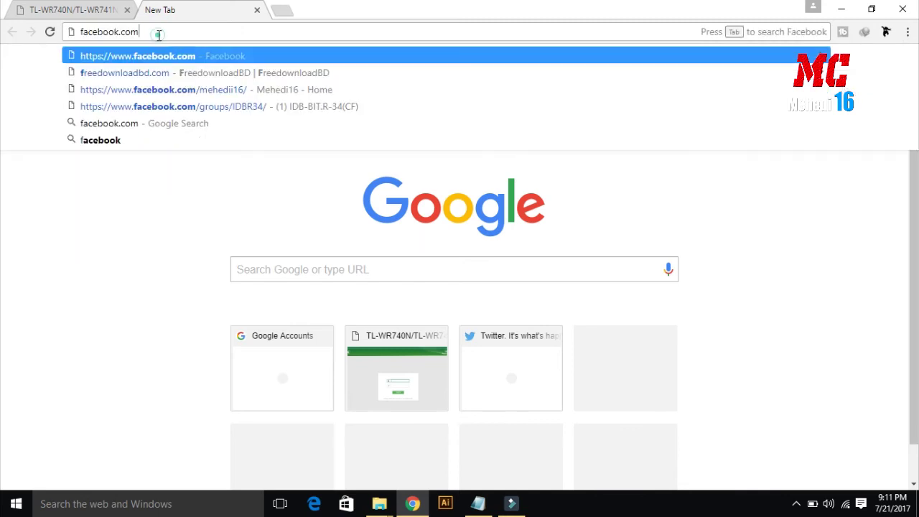
key(Return)
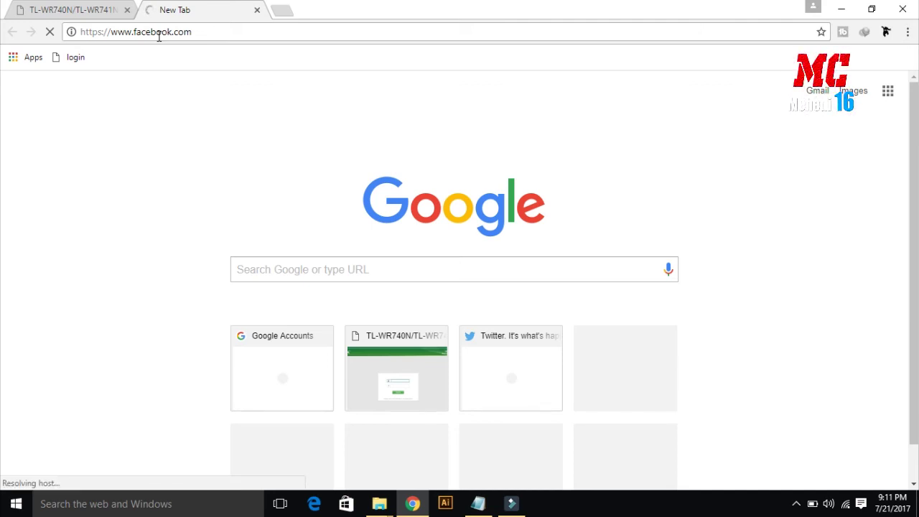
click(278, 11)
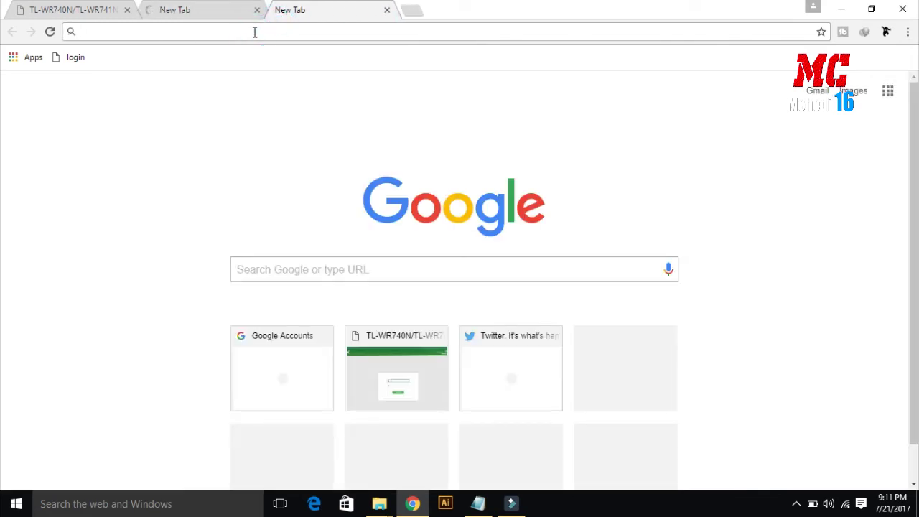
text(y)
key(Return)
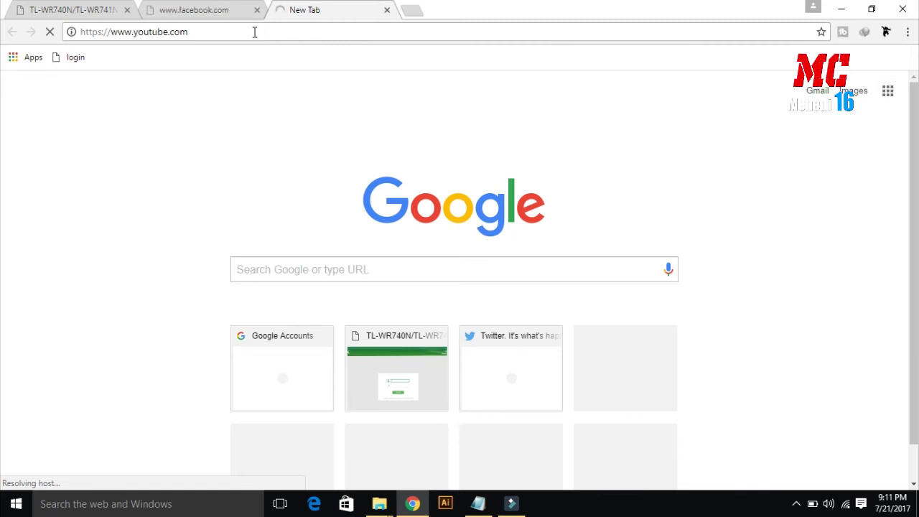
click(196, 10)
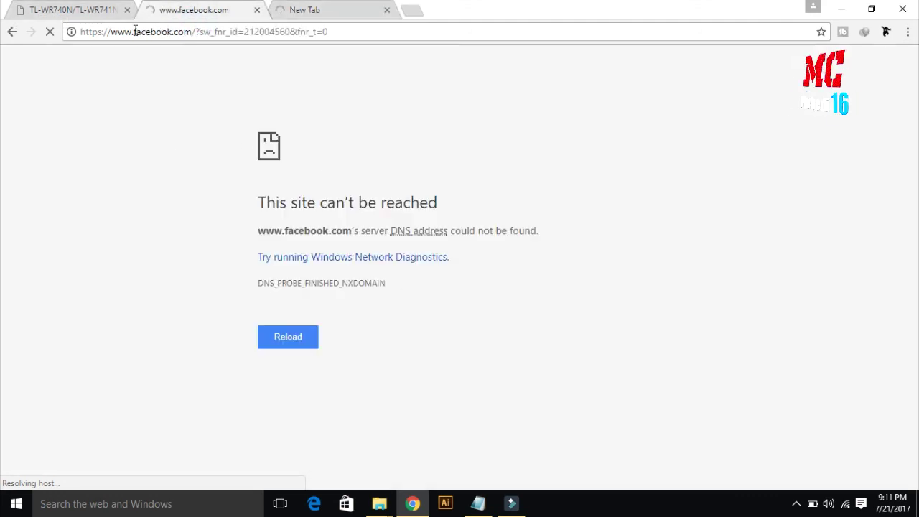
click(324, 12)
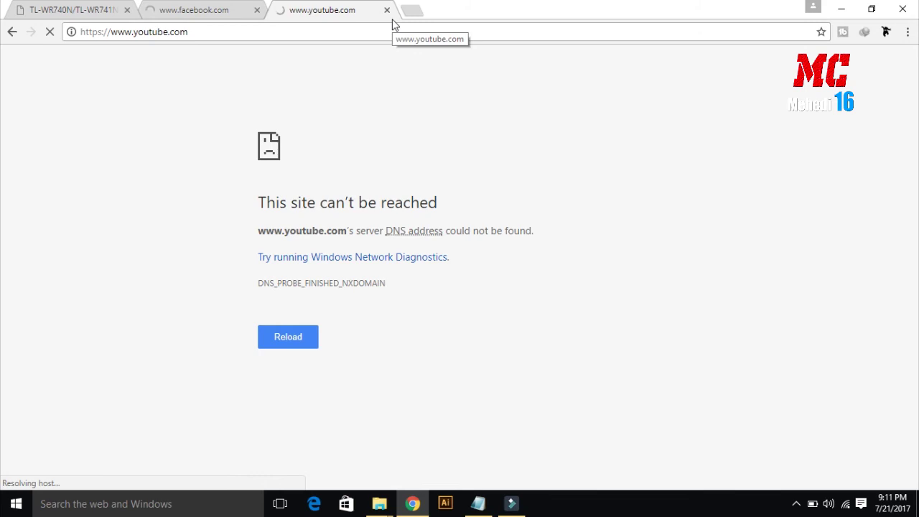
Check the router's Wireless Statistics and DHCP Client List for the MAC address of the client "userpc".
click(40, 10)
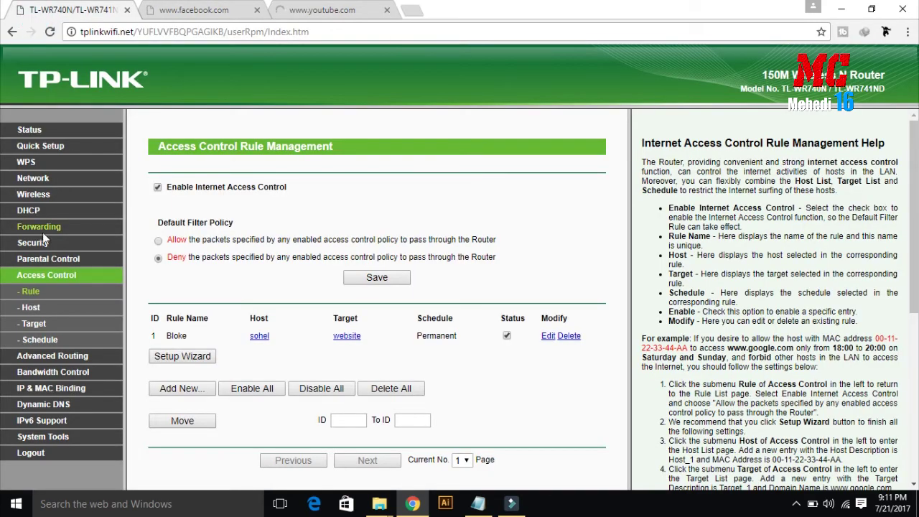
click(34, 194)
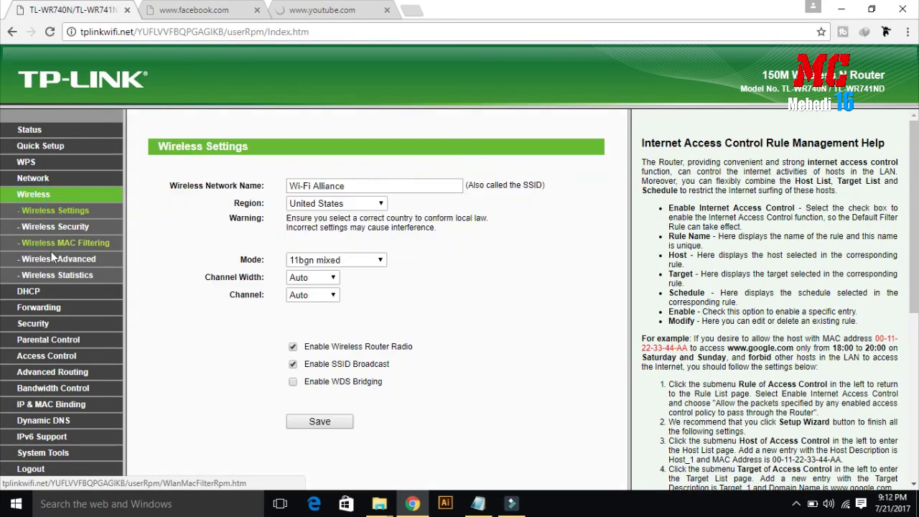
click(60, 274)
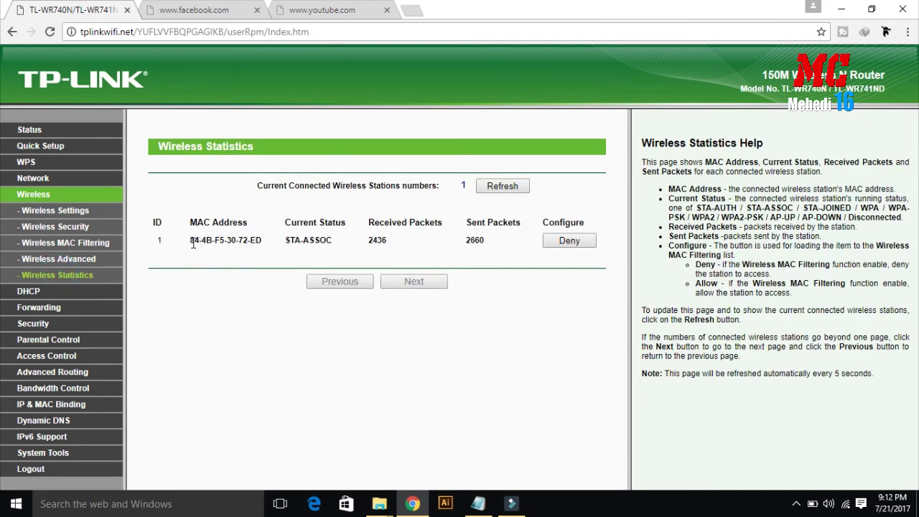
drag(192, 249, 262, 249)
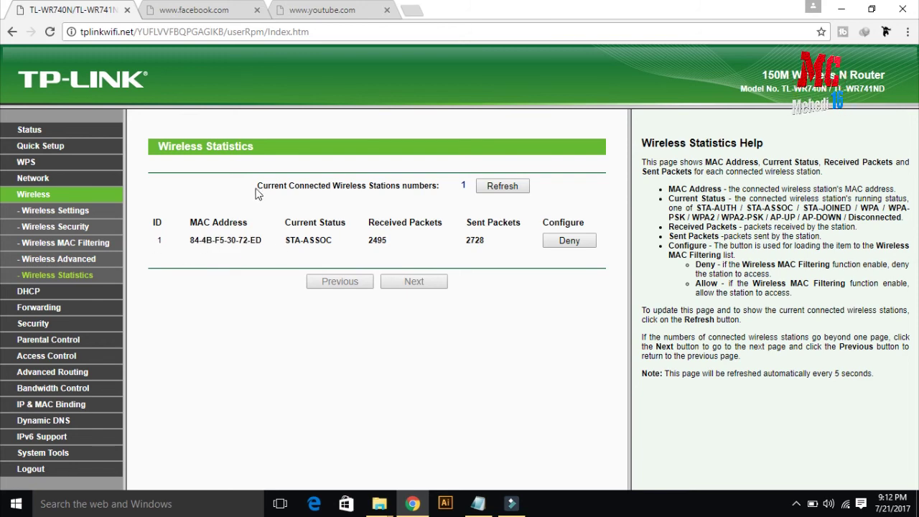
click(32, 292)
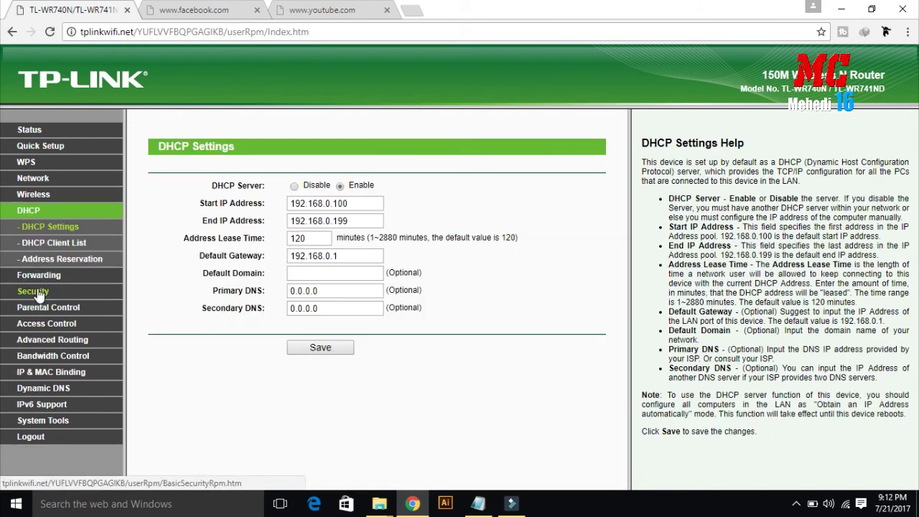
click(59, 247)
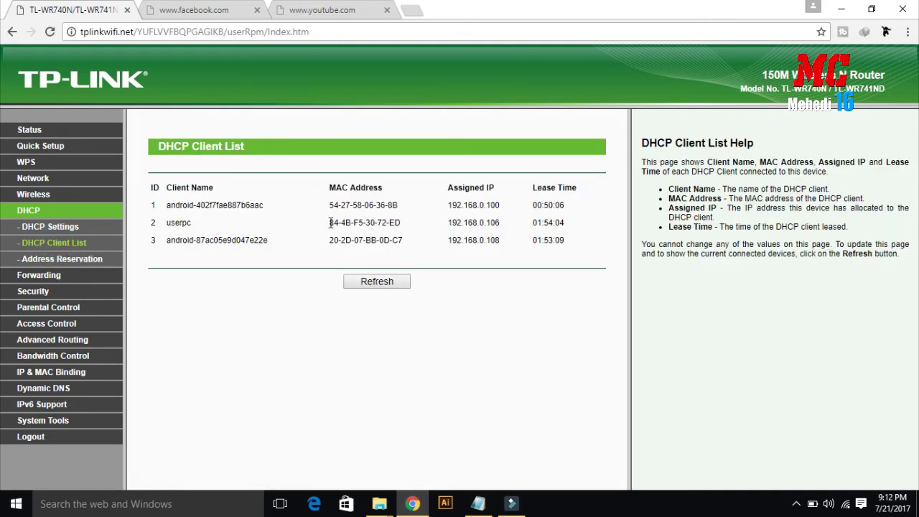
drag(329, 222, 400, 225)
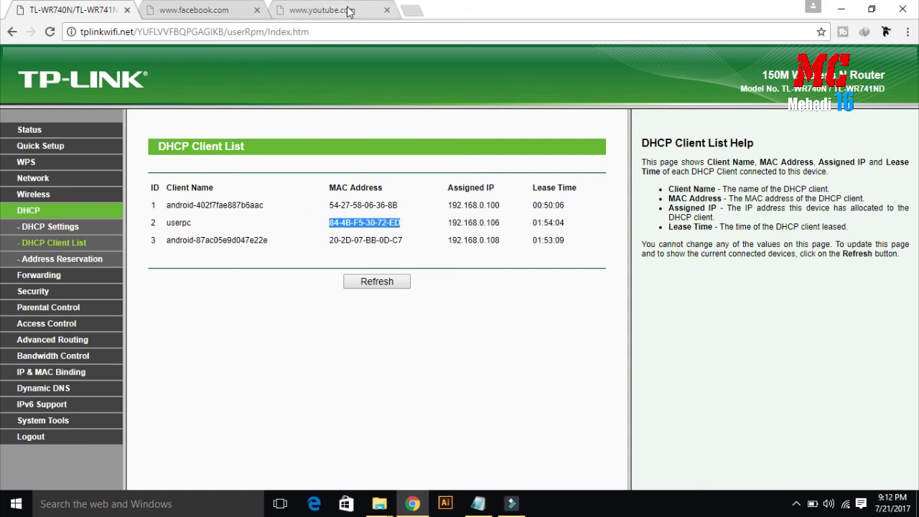
Load twitter.com in a new browser tab to test a site outside the rule, and close that tab.
click(412, 11)
click(330, 33)
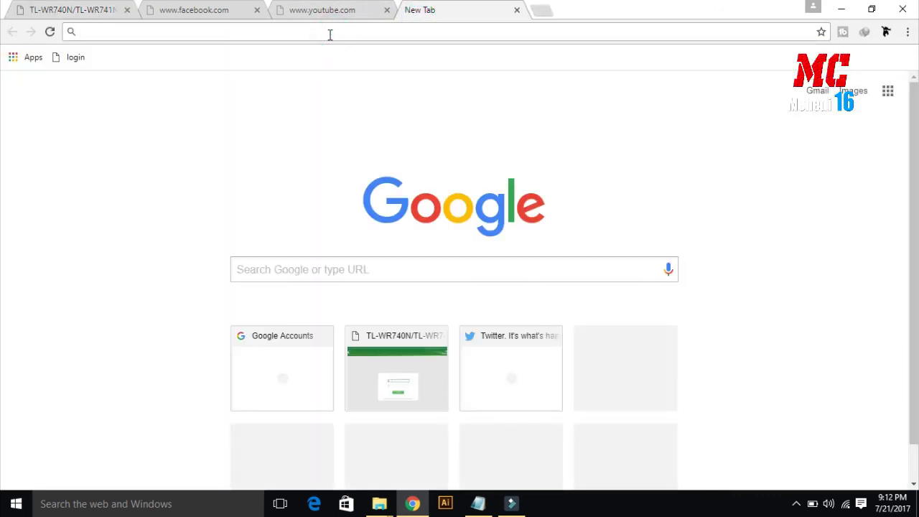
text(tw)
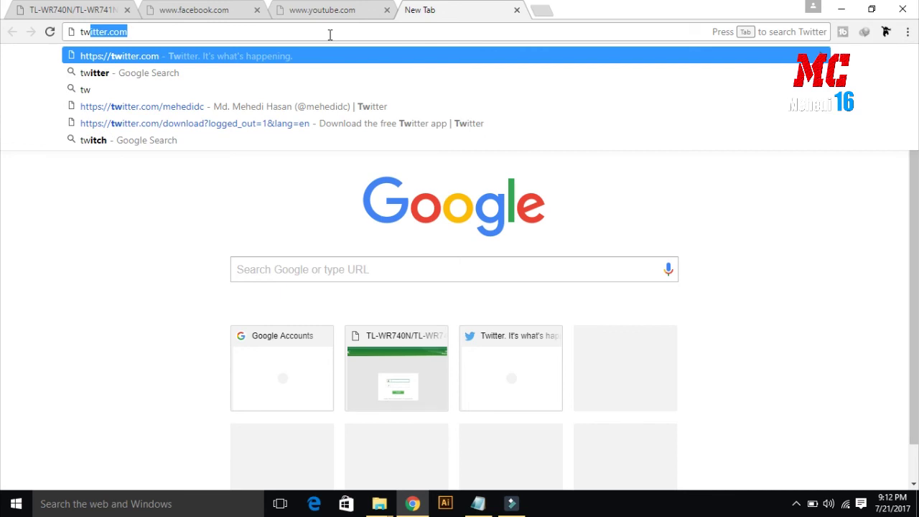
key(Return)
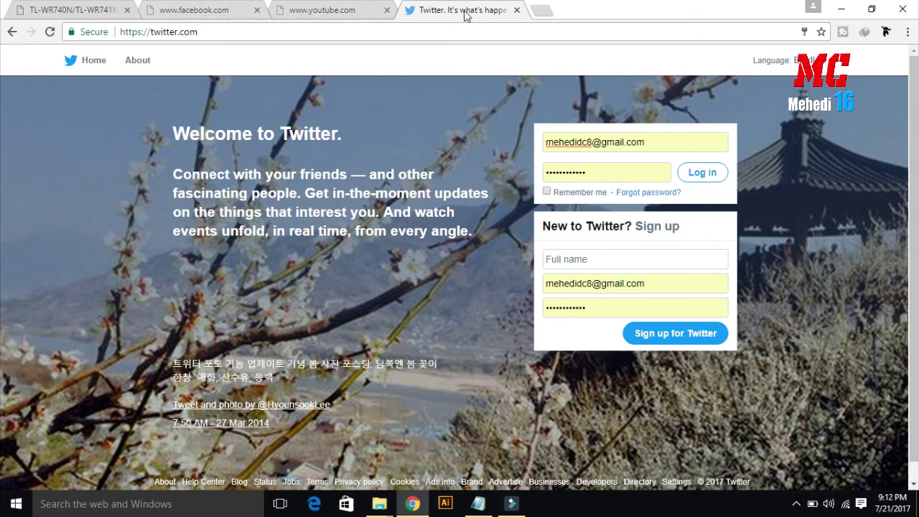
click(516, 10)
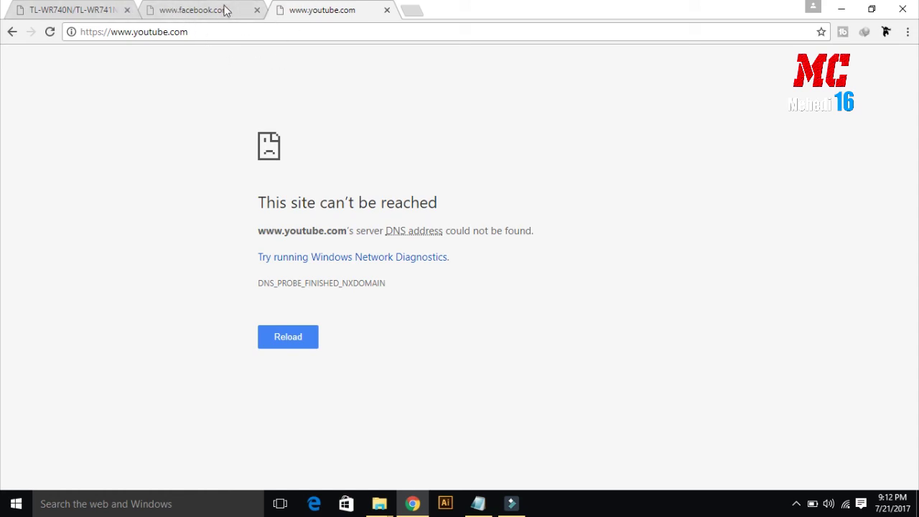
Return to the router's Access Control rule page, disable Internet Access Control and save the setting.
click(55, 16)
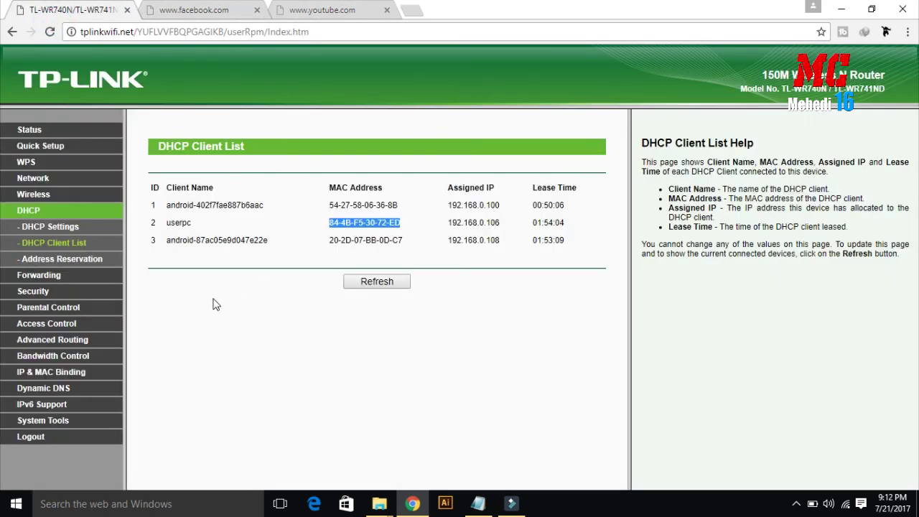
click(43, 324)
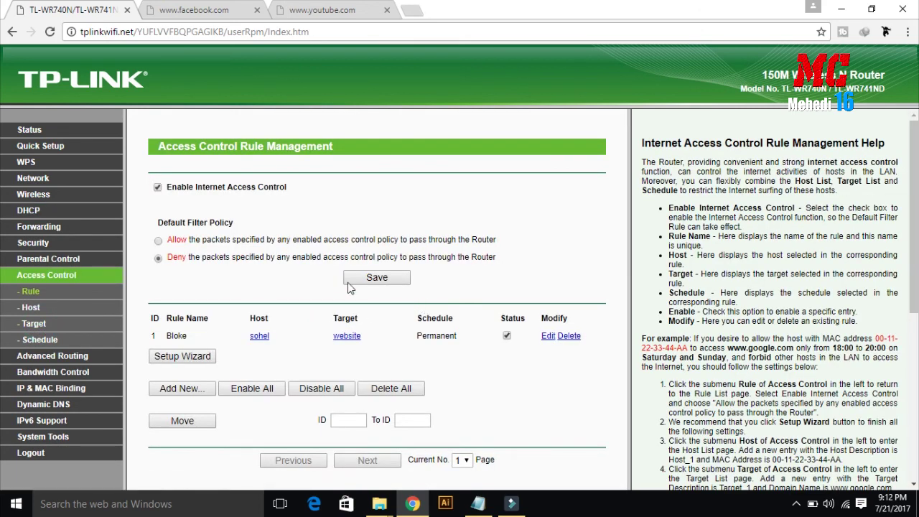
click(158, 188)
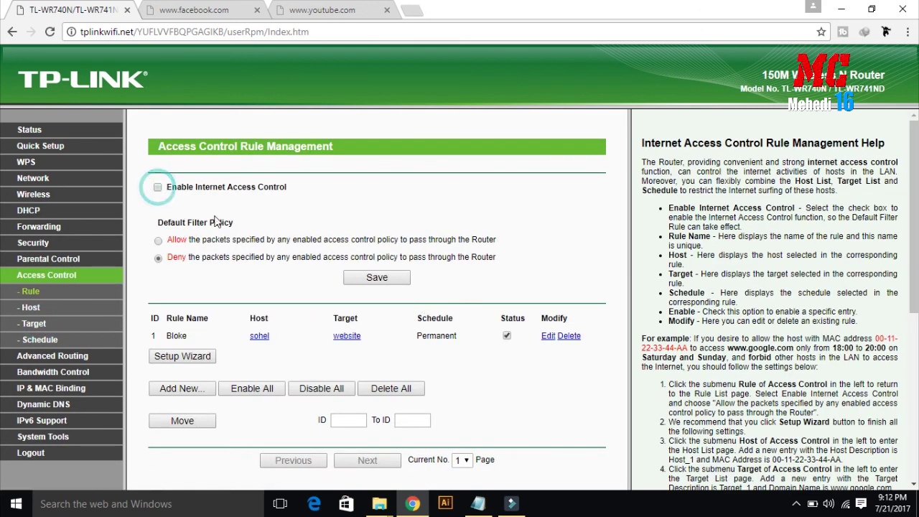
click(381, 281)
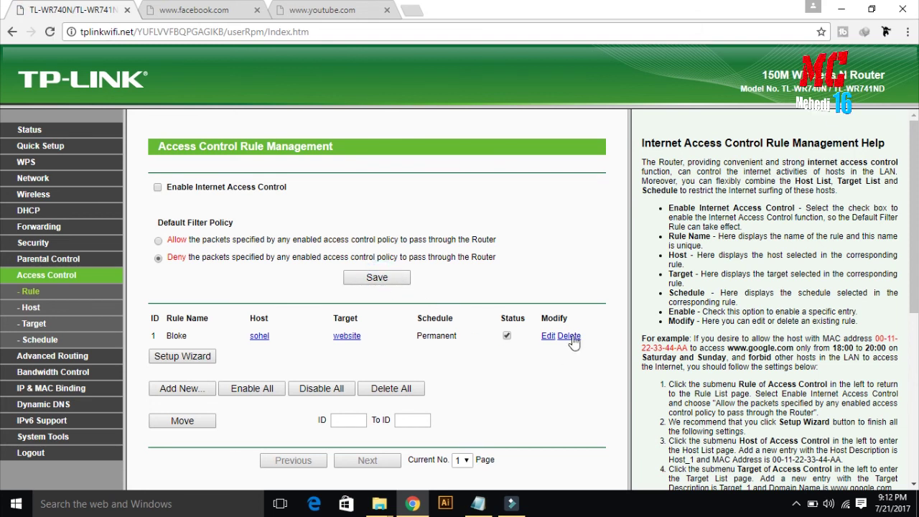